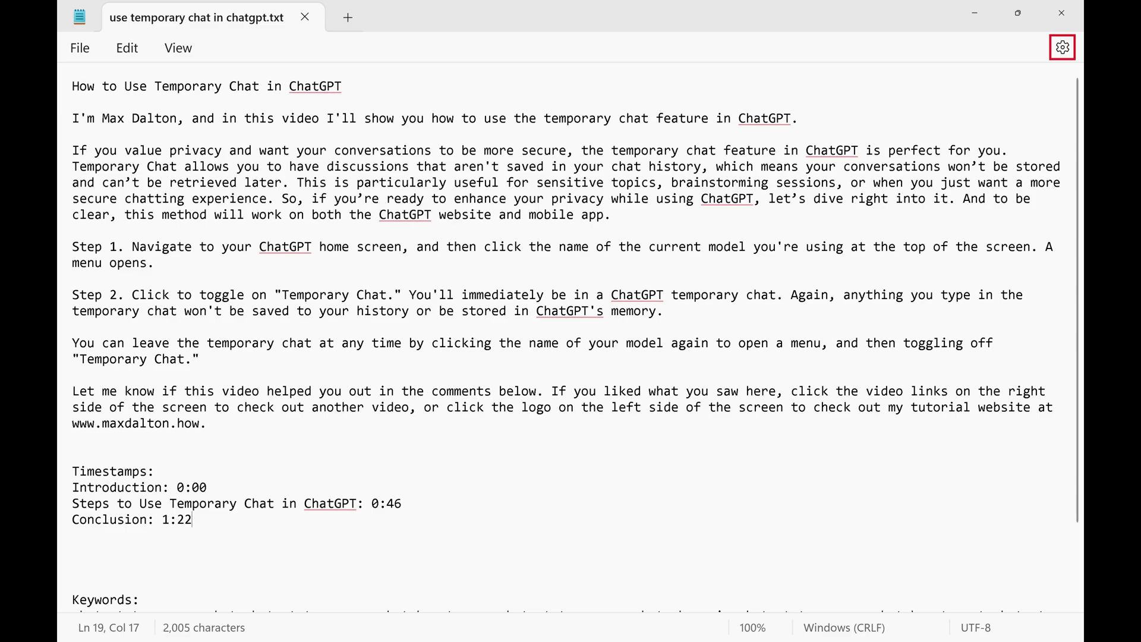
Step: Open Notepad's Settings page from the gear icon to reach the Spelling options
click(1062, 47)
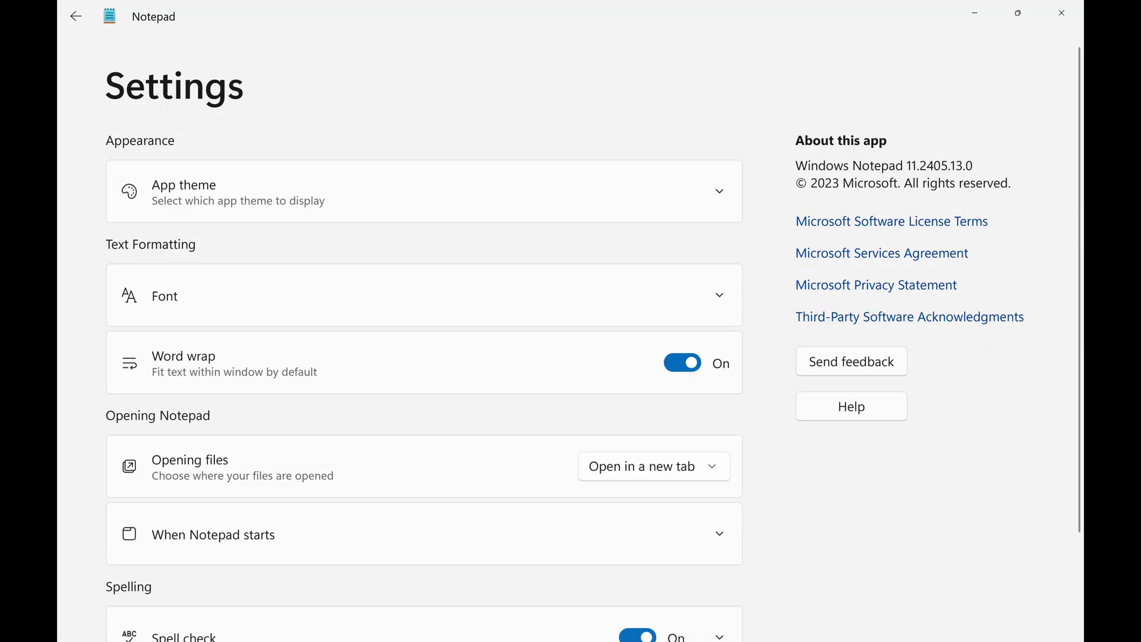
scroll(425, 401, down, 2)
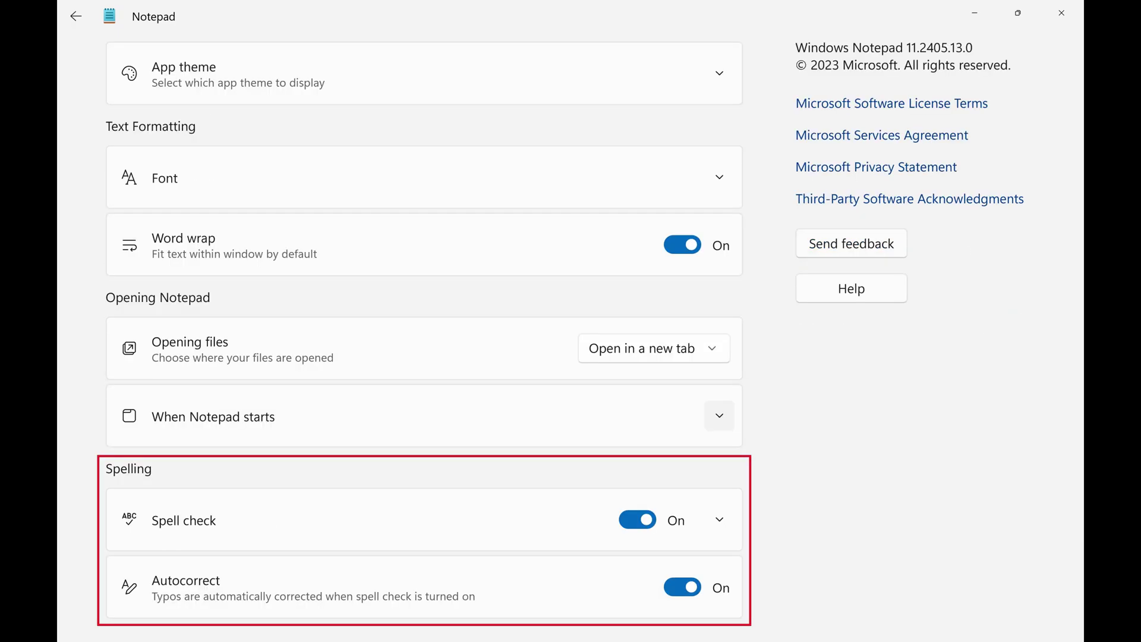